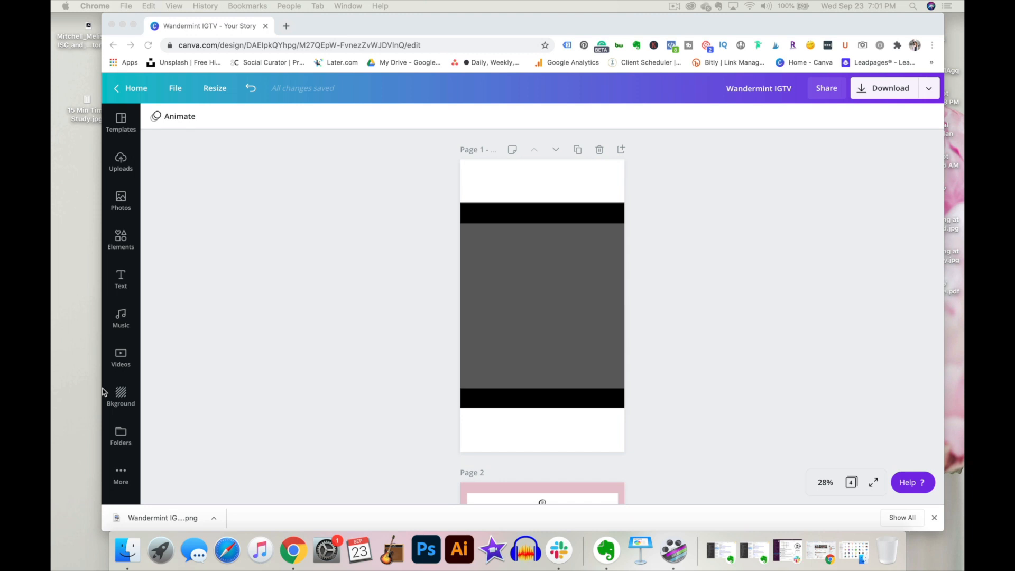
Step: Check the pixel dimensions of the Wandermint IGTV design
{"action": "left_click", "coordinate": [134, 25]}
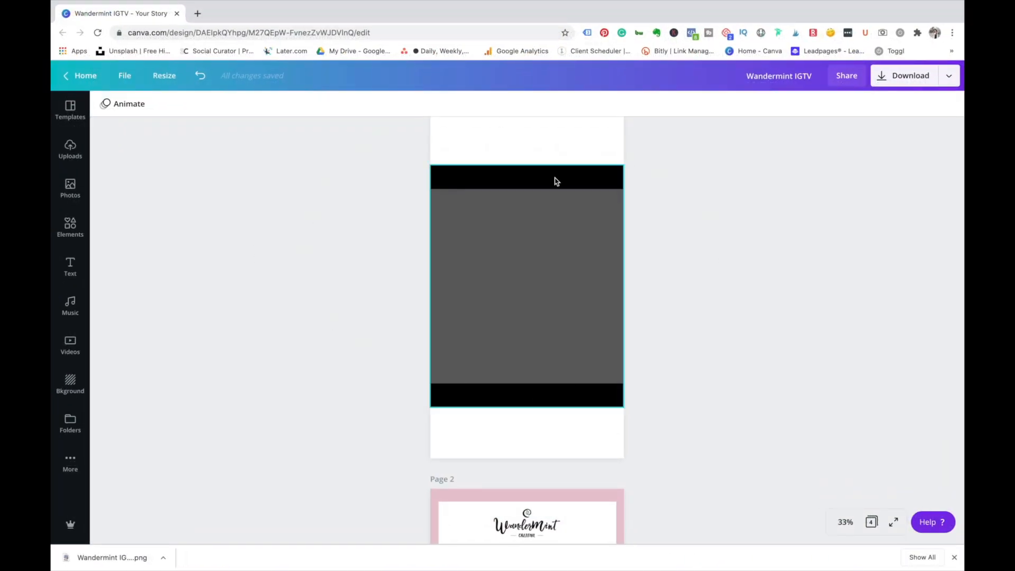
{"action": "left_click", "coordinate": [124, 76]}
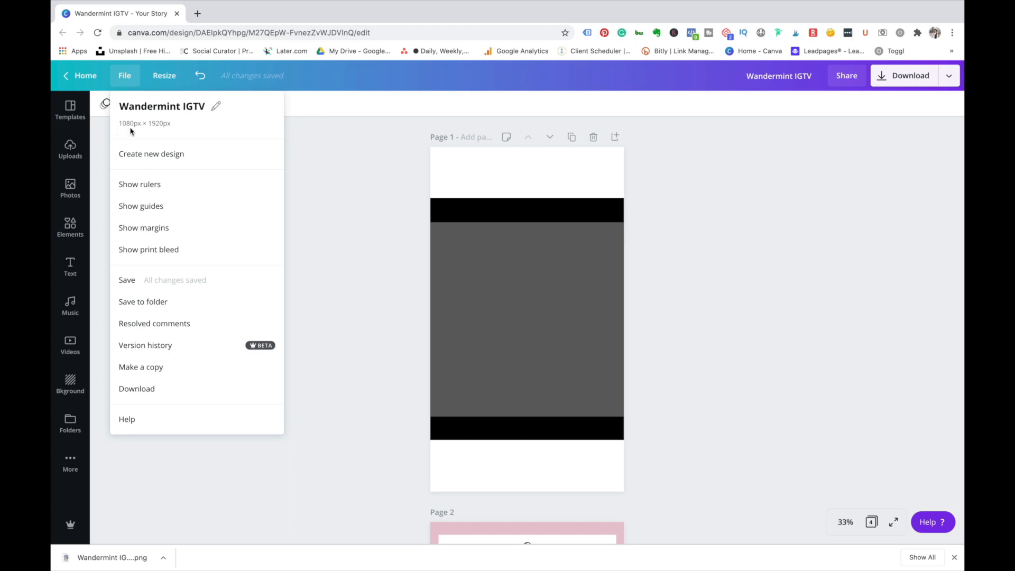
{"action": "left_click", "coordinate": [415, 124]}
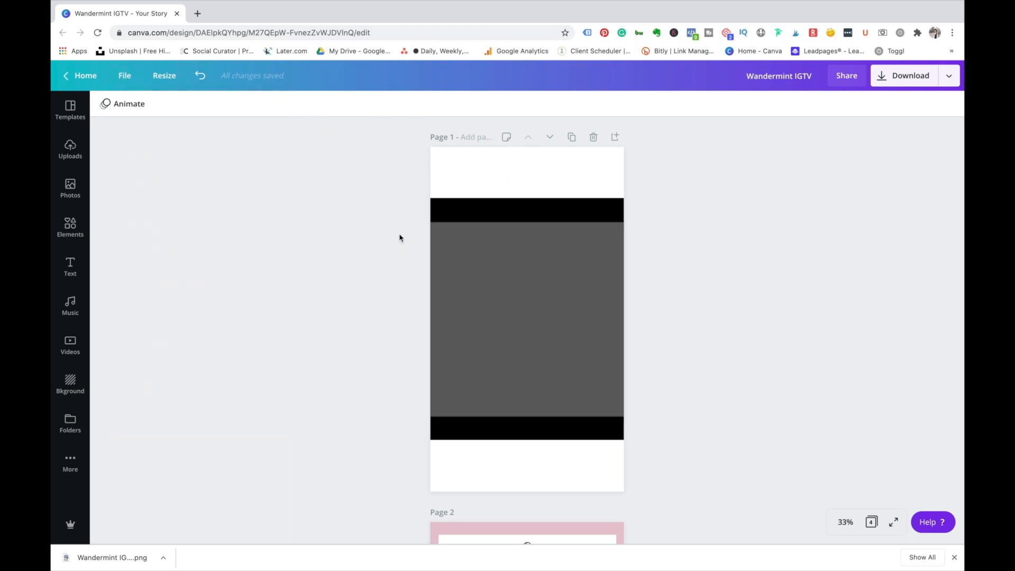
Step: Examine the black rectangle and gray square on page 1 and the Instagram Reels Tutorial layout on page 2
{"action": "left_click", "coordinate": [467, 213]}
{"action": "left_click", "coordinate": [478, 264]}
{"action": "left_click", "coordinate": [484, 212]}
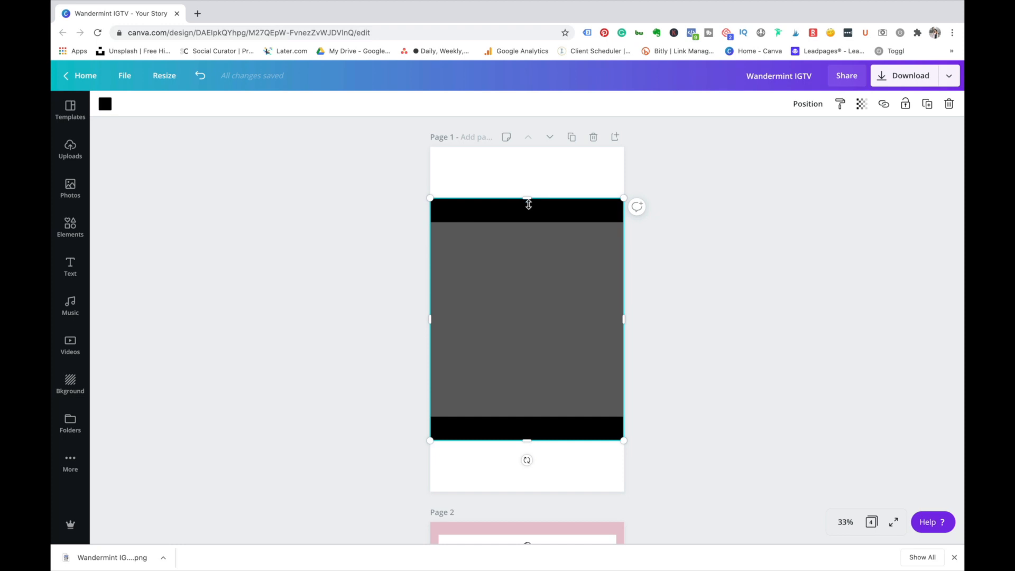
{"action": "left_click", "coordinate": [512, 270]}
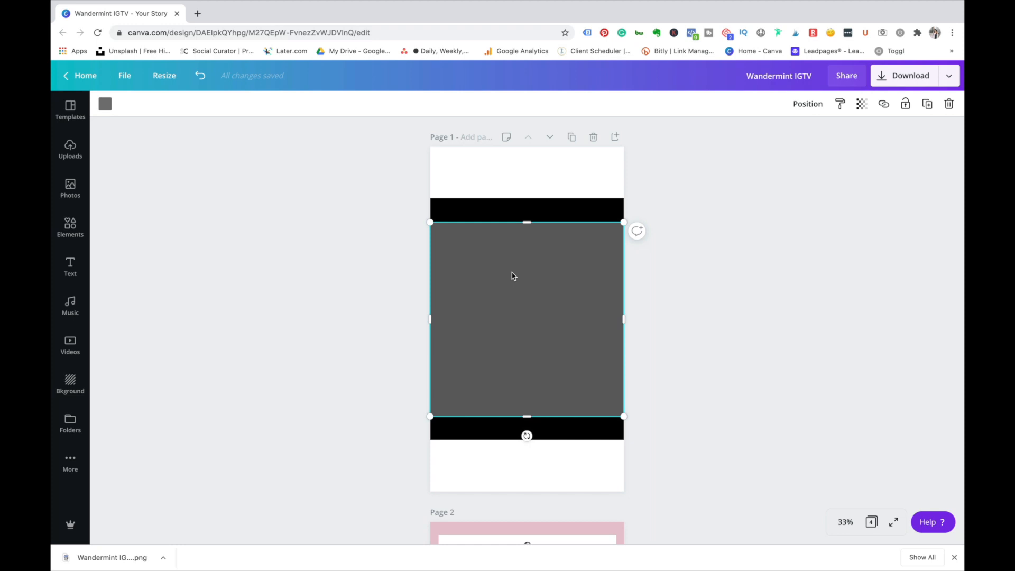
{"action": "left_click", "coordinate": [696, 295]}
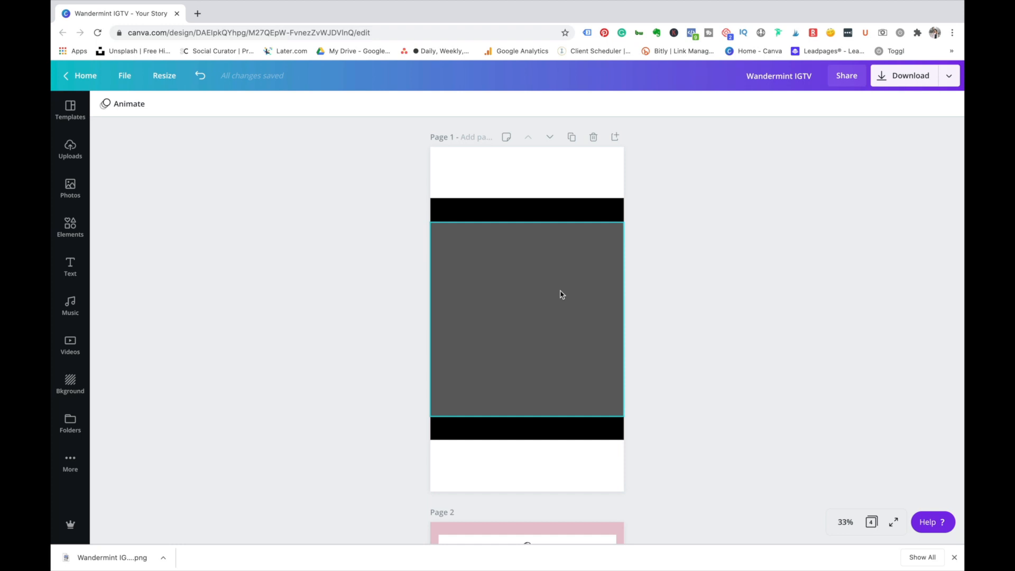
{"action": "scroll", "coordinate": [561, 295], "scroll_direction": "down", "scroll_amount": 7}
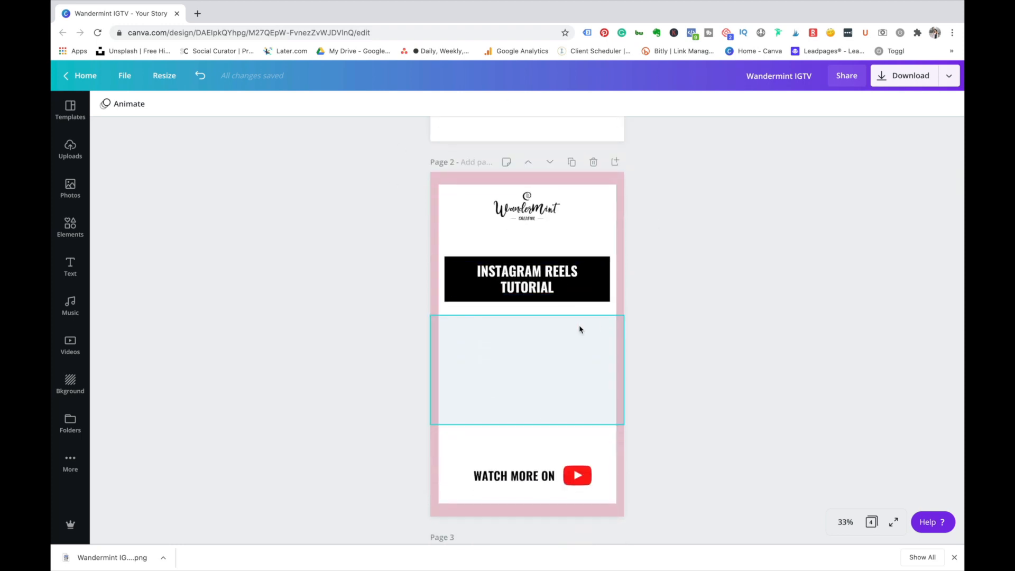
{"action": "scroll", "coordinate": [570, 296], "scroll_direction": "up", "scroll_amount": 6}
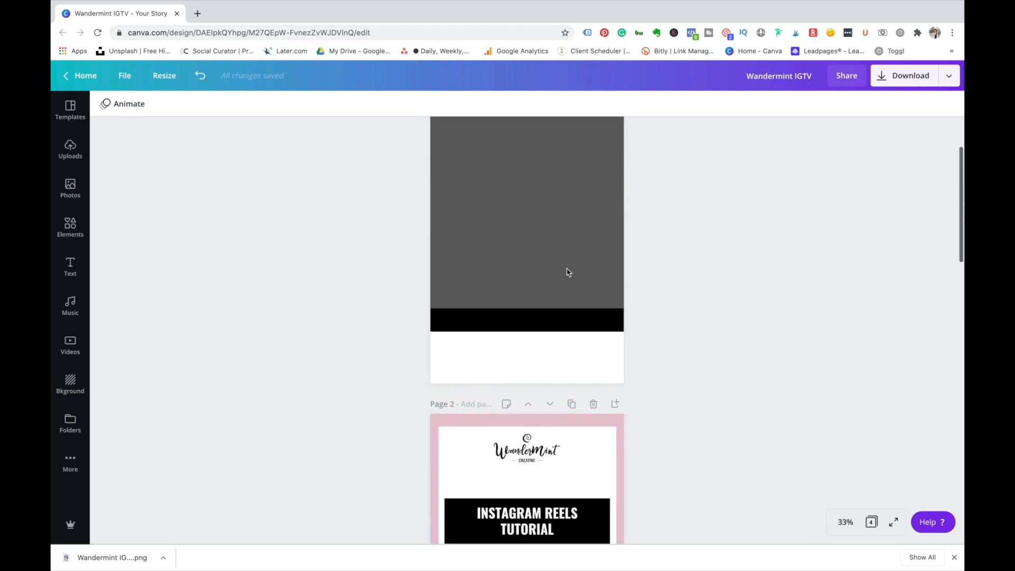
Step: Copy the black rectangle and gray square from page 1 and paste them onto page 2
{"action": "left_click_drag", "start_coordinate": [439, 177], "coordinate": [555, 284]}
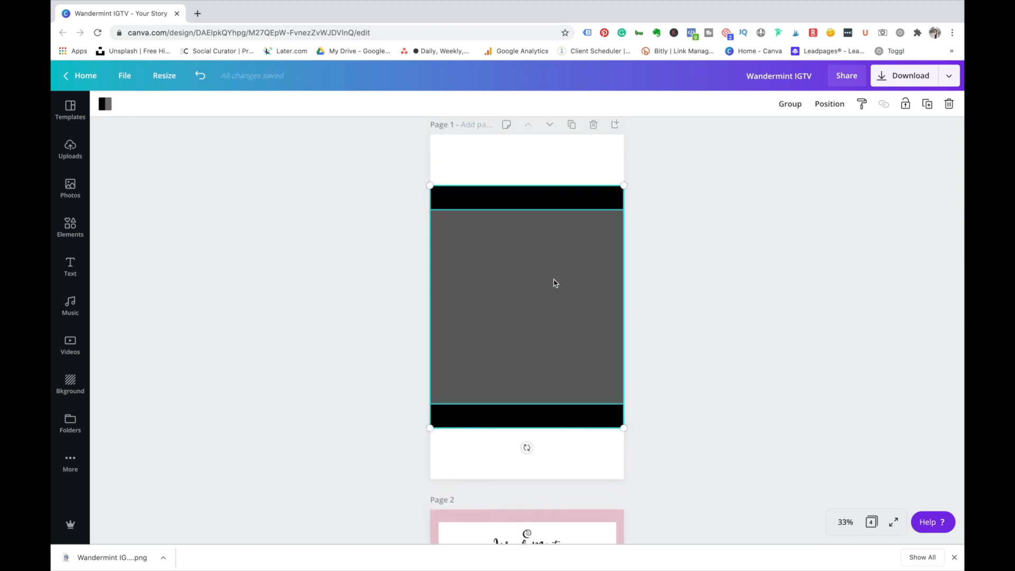
{"action": "scroll", "coordinate": [555, 284], "scroll_direction": "down", "scroll_amount": 3}
{"action": "scroll", "coordinate": [555, 283], "scroll_direction": "down", "scroll_amount": 5}
{"action": "left_click", "coordinate": [571, 210]}
{"action": "key", "text": "ctrl+v"}
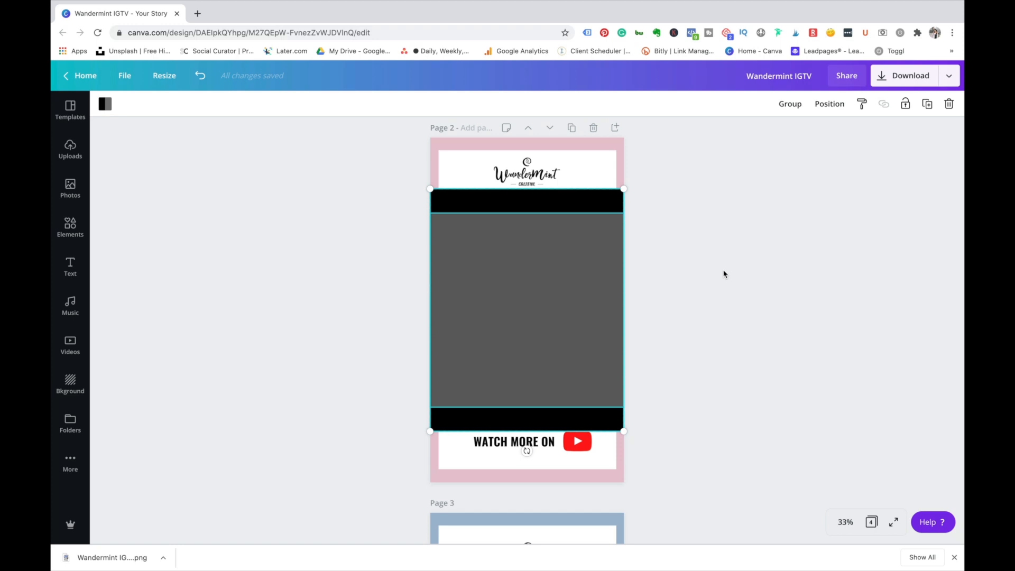
Step: Send the pasted shapes on page 2 backward so they sit behind the Instagram Reels Tutorial title block
{"action": "left_click", "coordinate": [817, 106]}
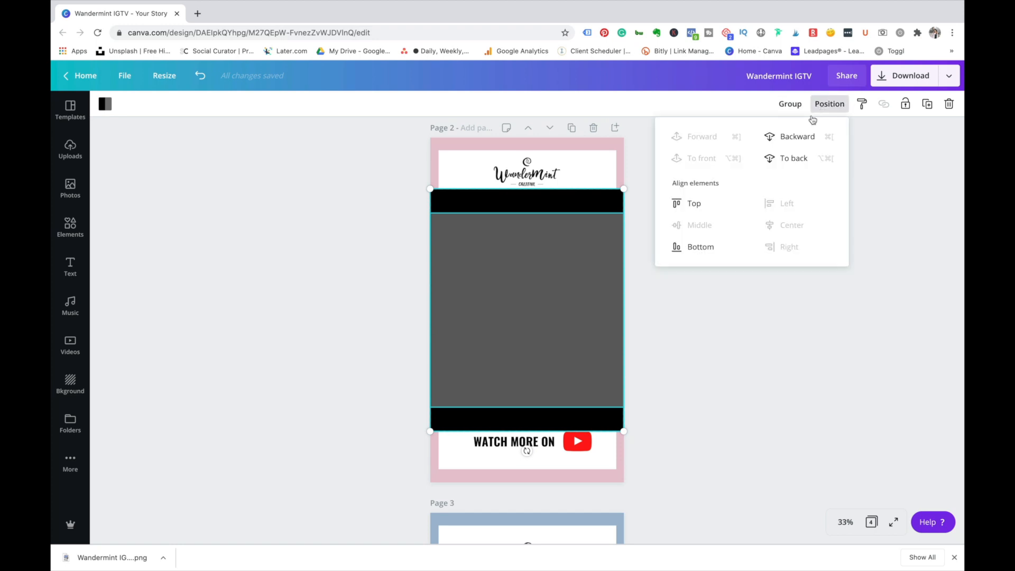
{"action": "left_click", "coordinate": [797, 137]}
{"action": "left_click", "coordinate": [797, 136]}
{"action": "left_click", "coordinate": [797, 137]}
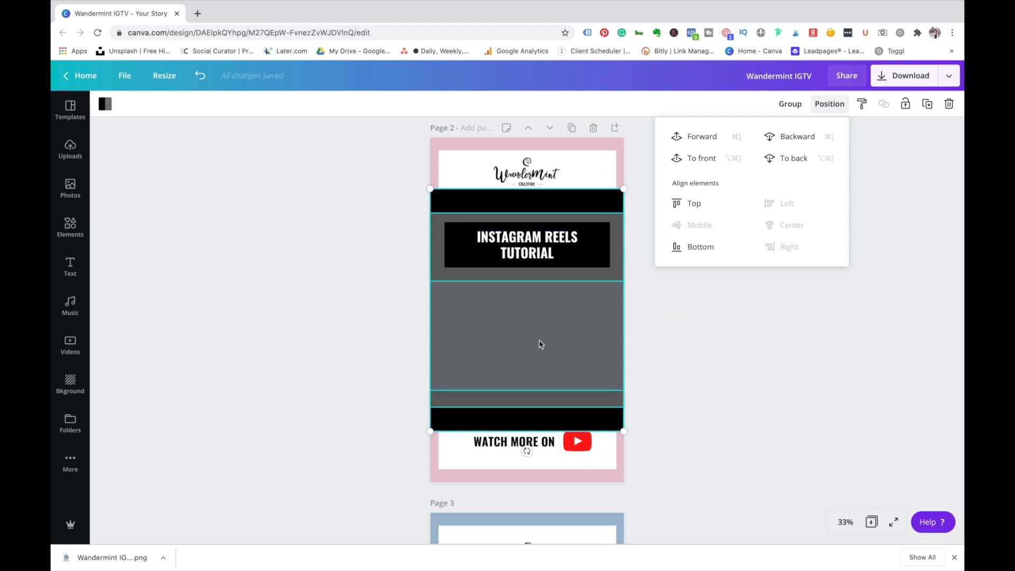
{"action": "left_click", "coordinate": [601, 442]}
Step: Paste the copied shapes onto page 3 and send them backward behind the "How to Create Your Digital Marketing Plan" title
{"action": "scroll", "coordinate": [600, 442], "scroll_direction": "up", "scroll_amount": 1}
{"action": "scroll", "coordinate": [601, 442], "scroll_direction": "down", "scroll_amount": 3}
{"action": "scroll", "coordinate": [601, 442], "scroll_direction": "down", "scroll_amount": 5}
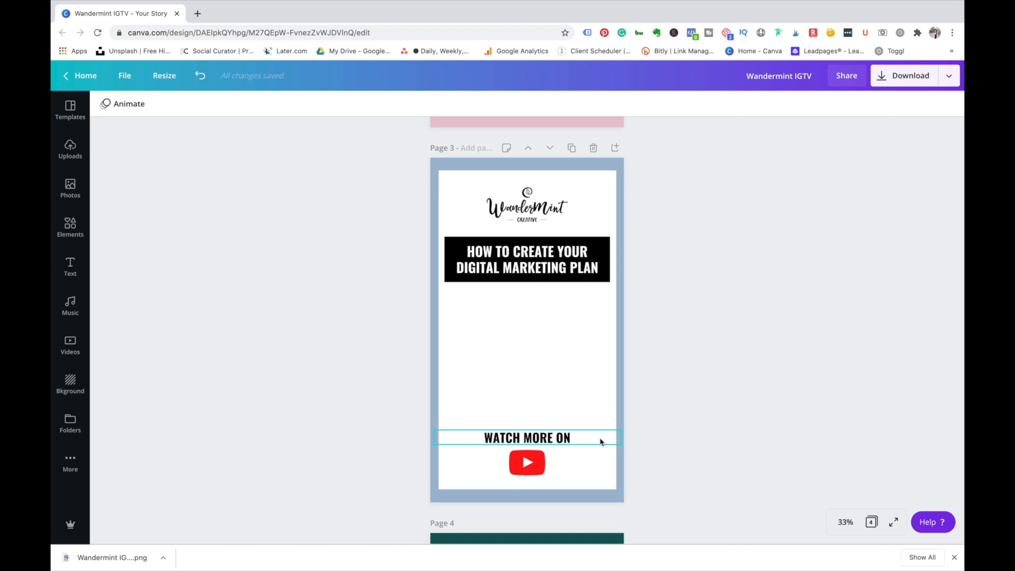
{"action": "key", "text": "super+v"}
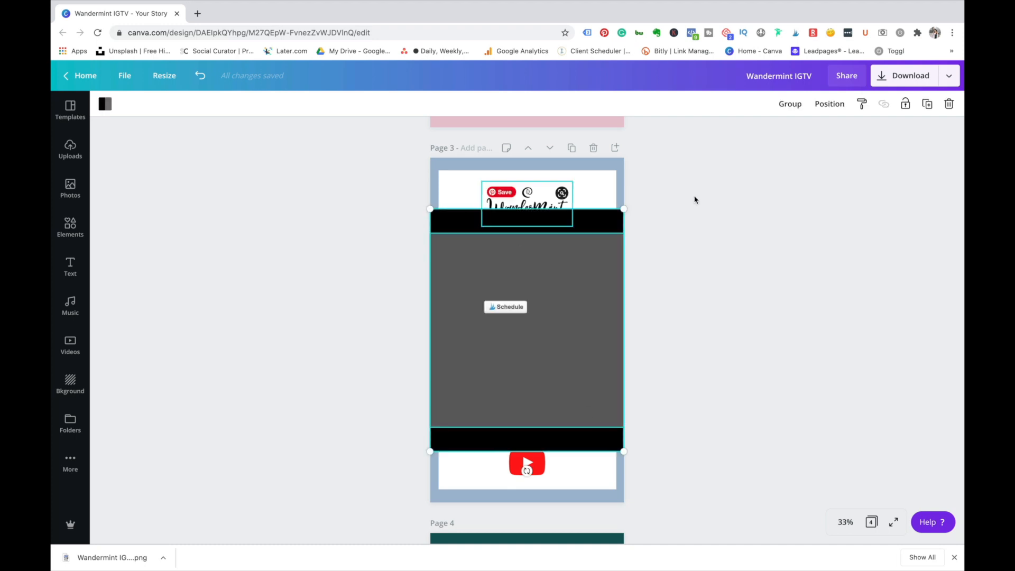
{"action": "left_click", "coordinate": [834, 108]}
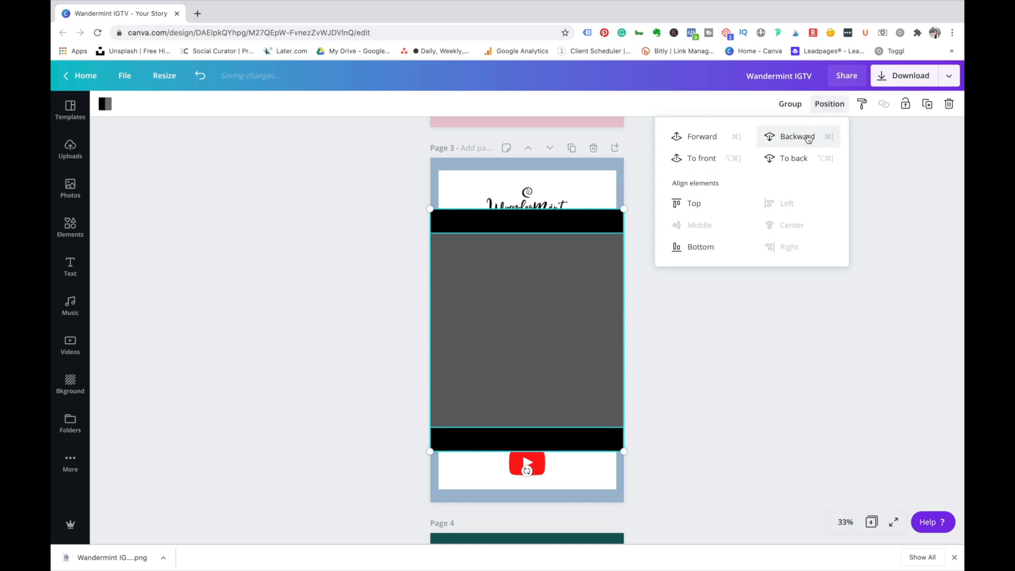
{"action": "left_click", "coordinate": [808, 139]}
{"action": "left_click", "coordinate": [759, 385]}
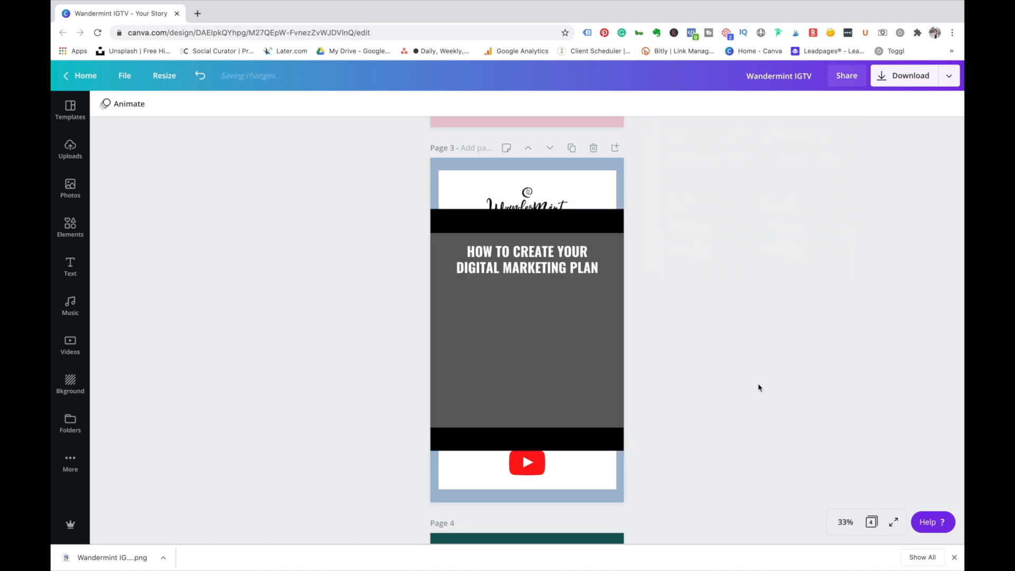
Step: Change the black rectangle on page 3 to the dark teal document color
{"action": "left_click", "coordinate": [613, 221]}
{"action": "left_click", "coordinate": [105, 105]}
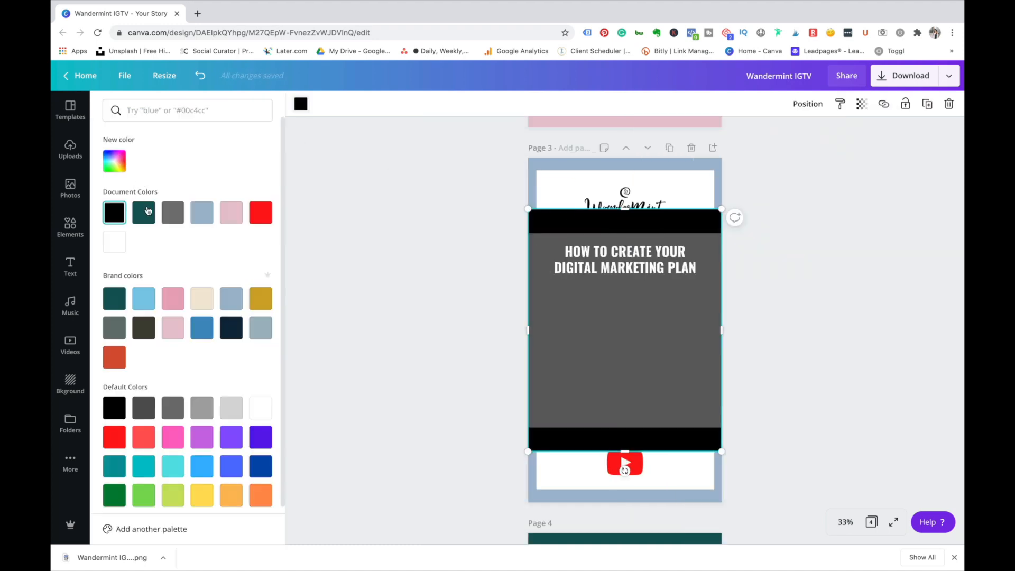
{"action": "left_click", "coordinate": [145, 212]}
{"action": "key", "text": "Escape"}
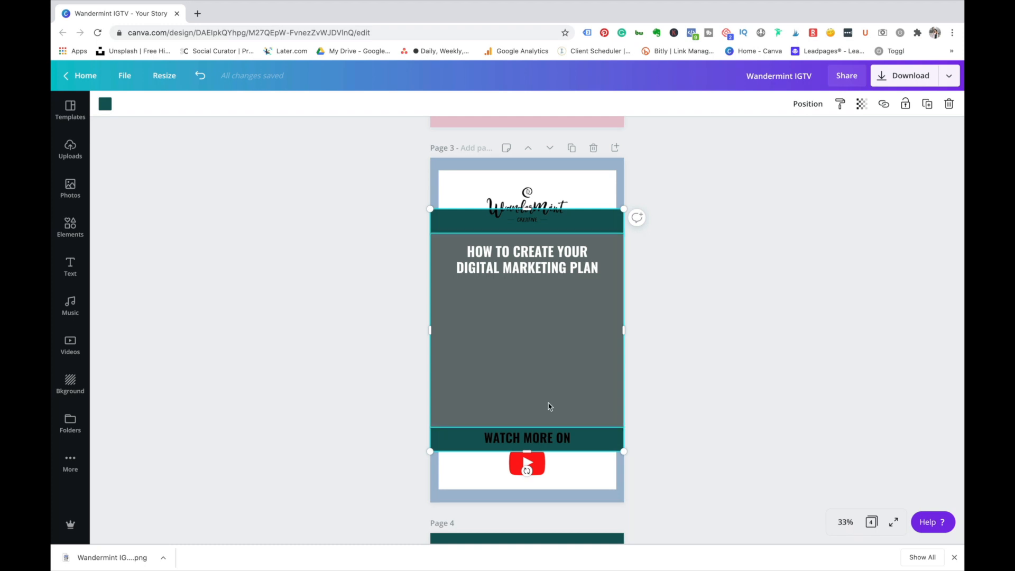
Step: Delete the pasted black rectangle and gray square from page 2
{"action": "scroll", "coordinate": [537, 402], "scroll_direction": "up", "scroll_amount": 7}
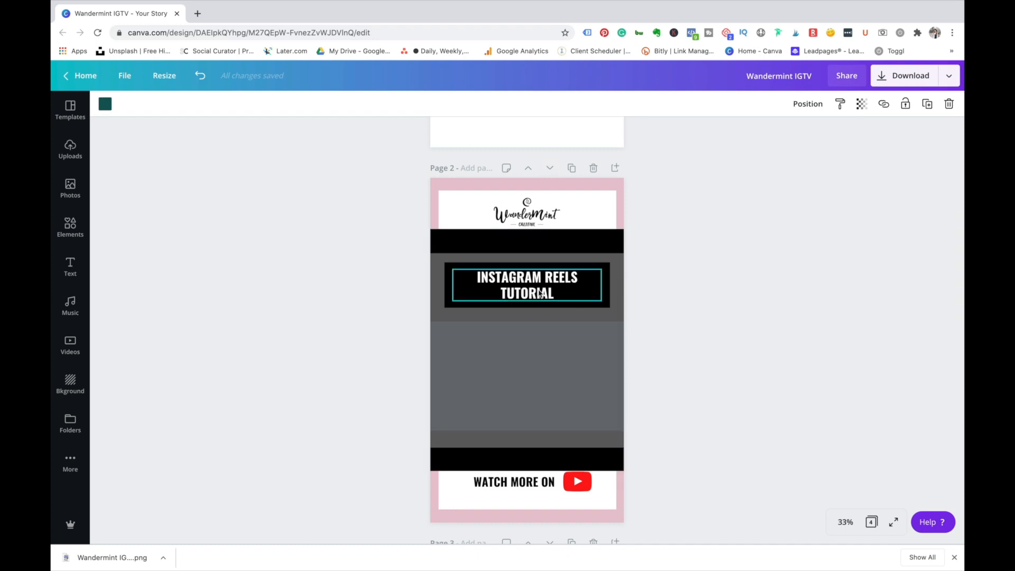
{"action": "scroll", "coordinate": [539, 293], "scroll_direction": "down", "scroll_amount": 2}
{"action": "scroll", "coordinate": [540, 291], "scroll_direction": "up", "scroll_amount": 1}
{"action": "left_click", "coordinate": [566, 185]}
{"action": "key", "text": "Delete"}
{"action": "left_click", "coordinate": [589, 296]}
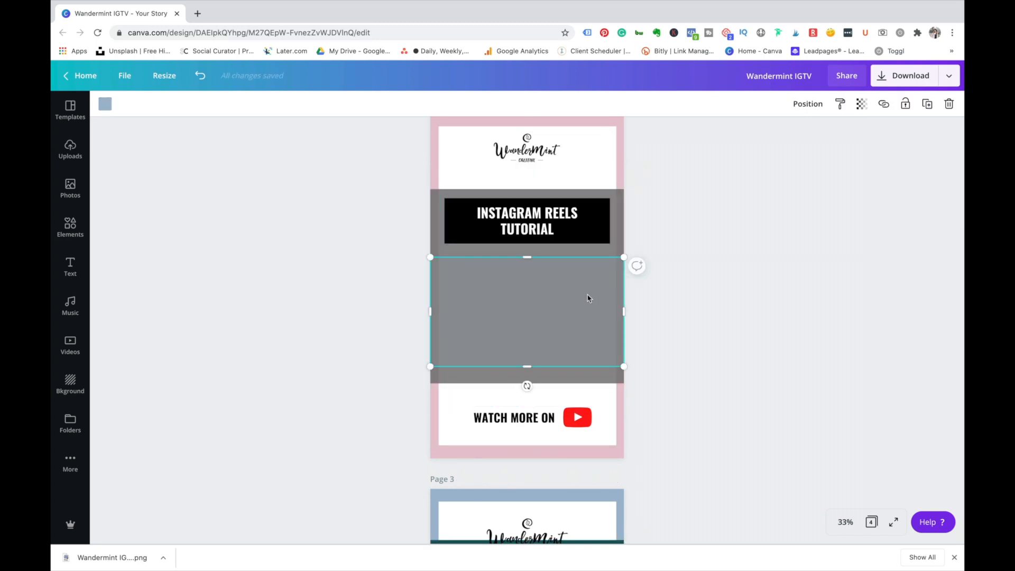
{"action": "left_click", "coordinate": [619, 199]}
{"action": "key", "text": "Delete"}
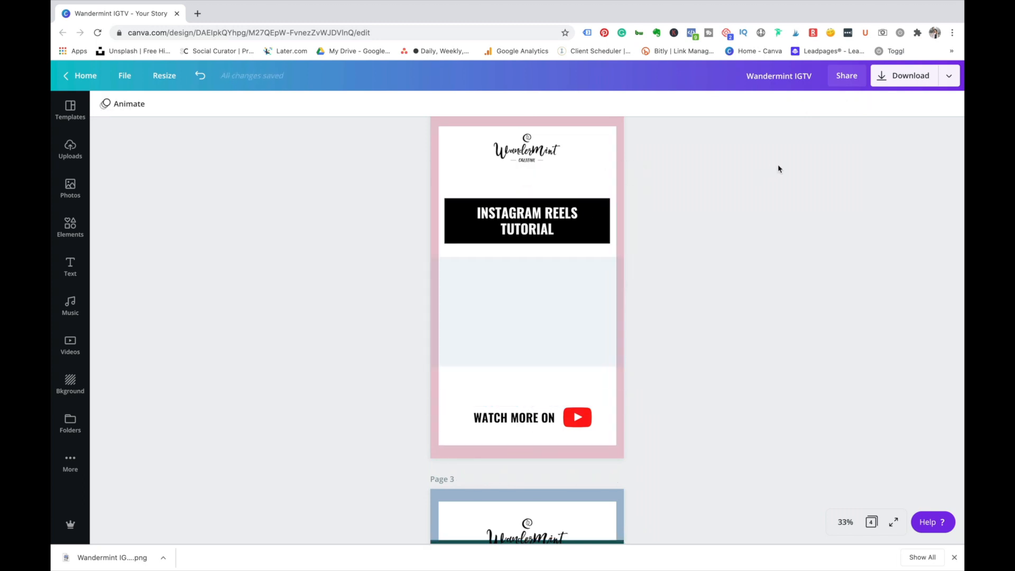
{"action": "scroll", "coordinate": [601, 138], "scroll_direction": "up", "scroll_amount": 1}
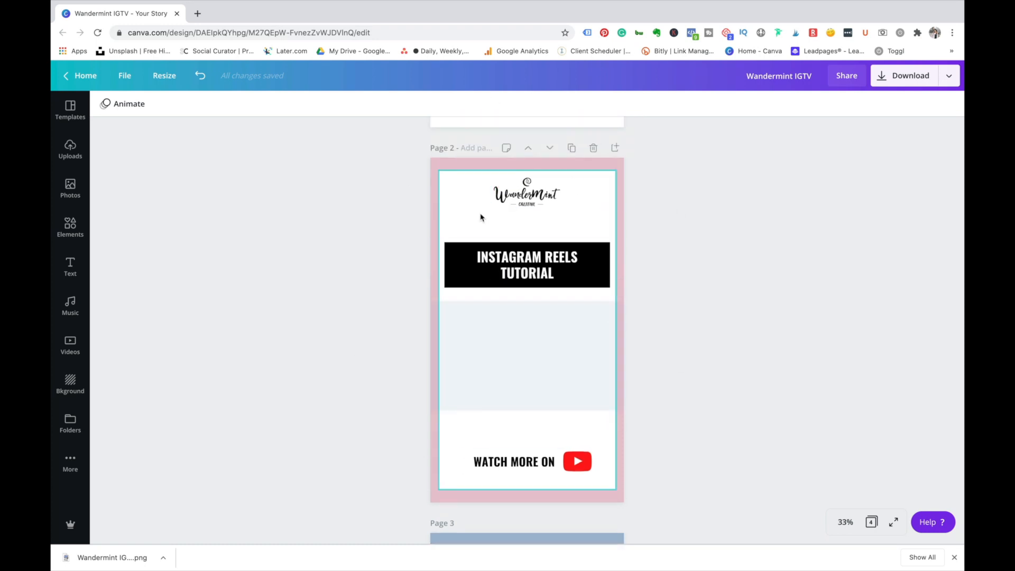
Step: Download only page 2 of the design as a PNG at size 1x
{"action": "left_click", "coordinate": [913, 79]}
{"action": "left_click", "coordinate": [867, 278]}
{"action": "left_click", "coordinate": [849, 341]}
{"action": "left_click", "coordinate": [849, 370]}
{"action": "left_click", "coordinate": [899, 347]}
{"action": "left_click", "coordinate": [893, 449]}
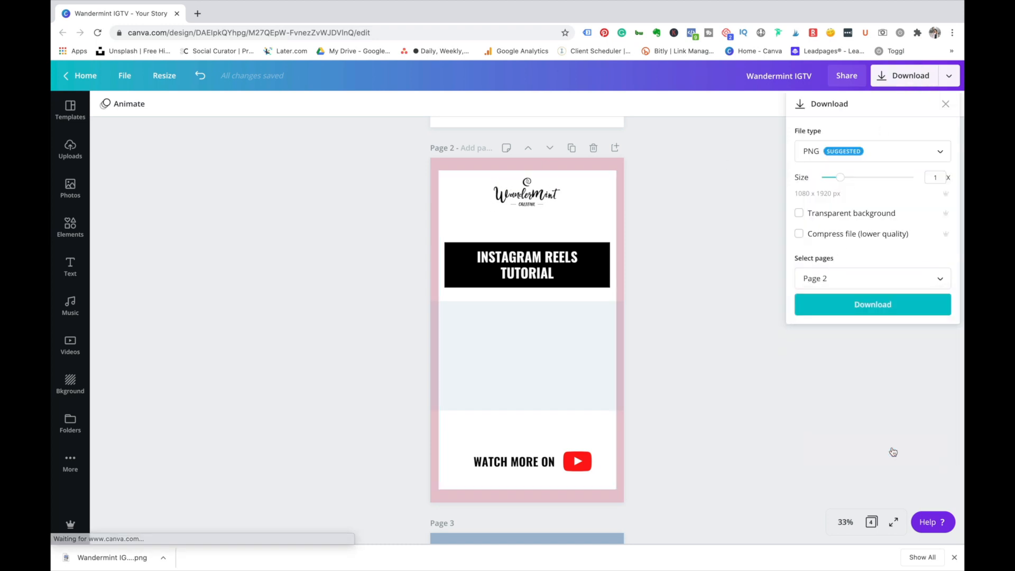
{"action": "left_click", "coordinate": [869, 314]}
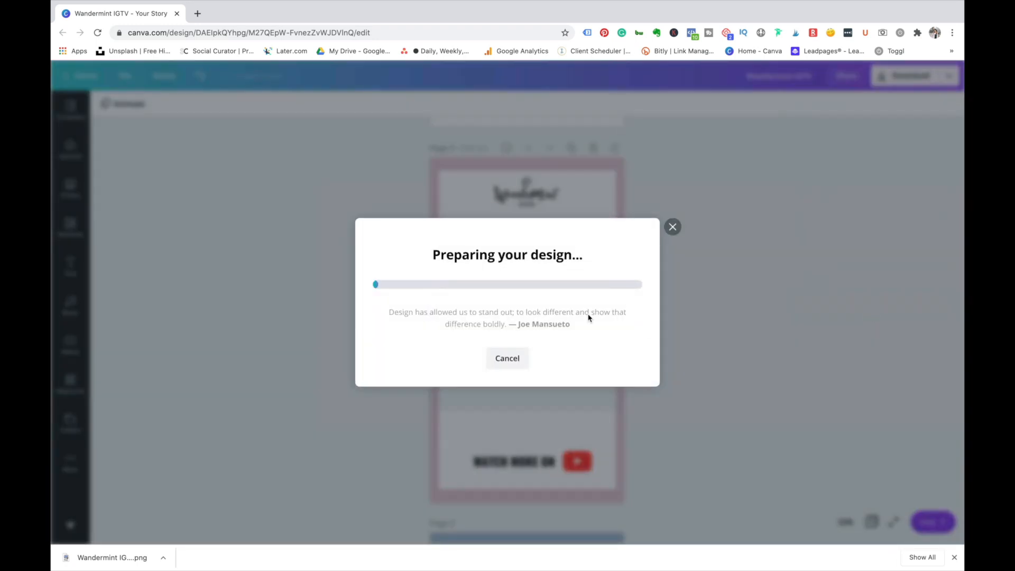
{"action": "left_click", "coordinate": [671, 202]}
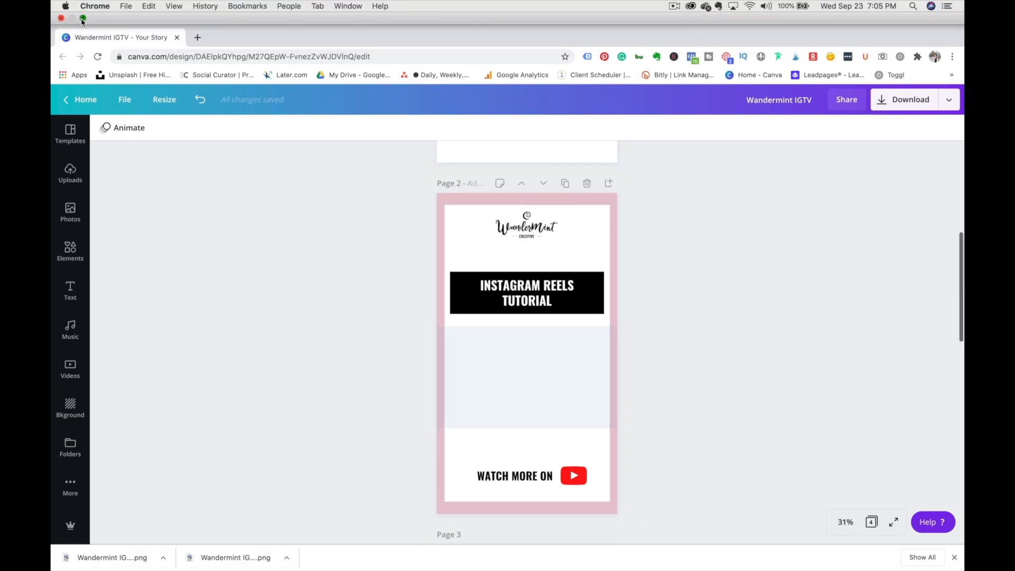
Step: Switch to Keynote, create a Basic White presentation and delete all text placeholders from its first slide
{"action": "left_click", "coordinate": [82, 19]}
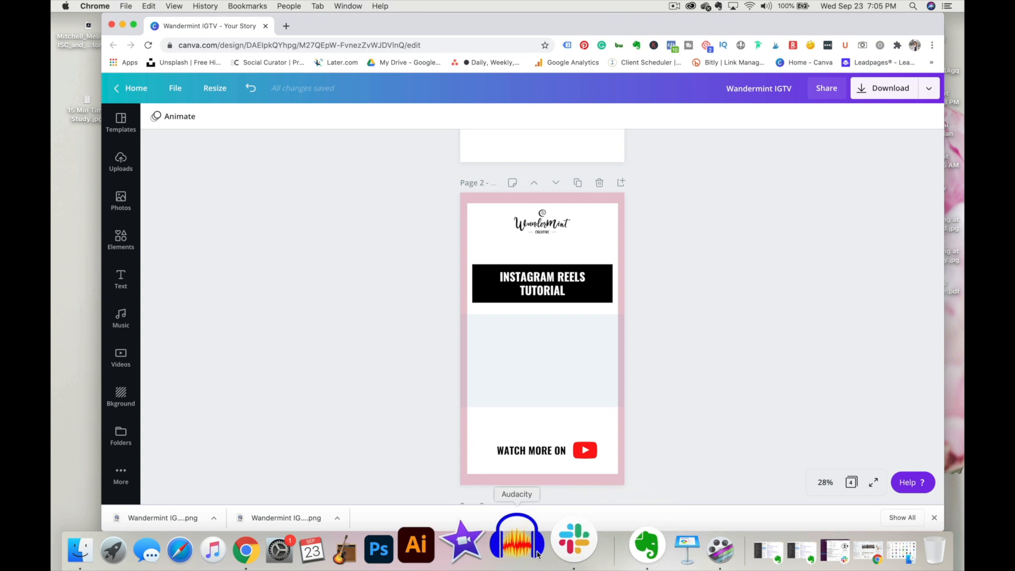
{"action": "left_click", "coordinate": [641, 554]}
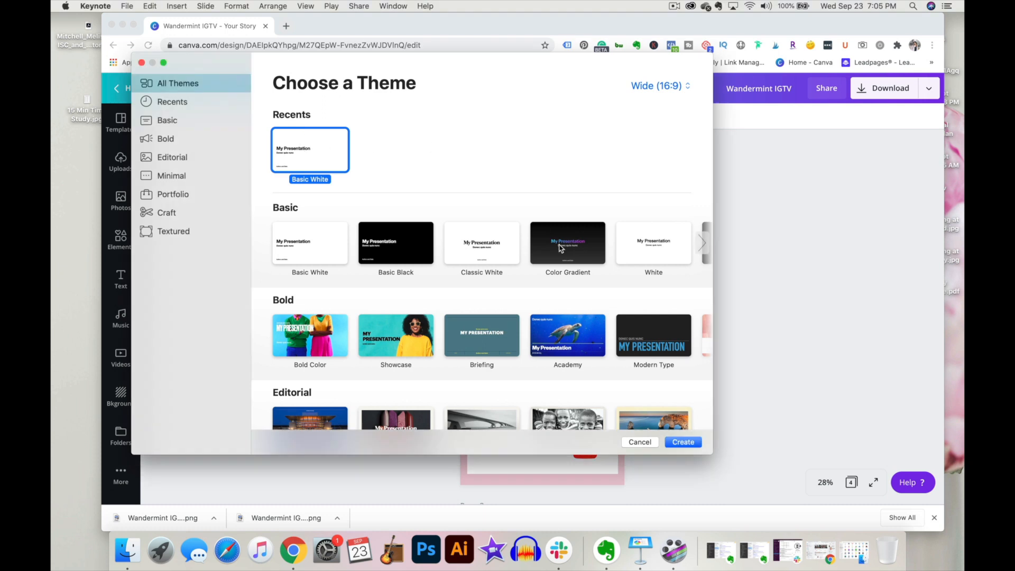
{"action": "left_click", "coordinate": [688, 443]}
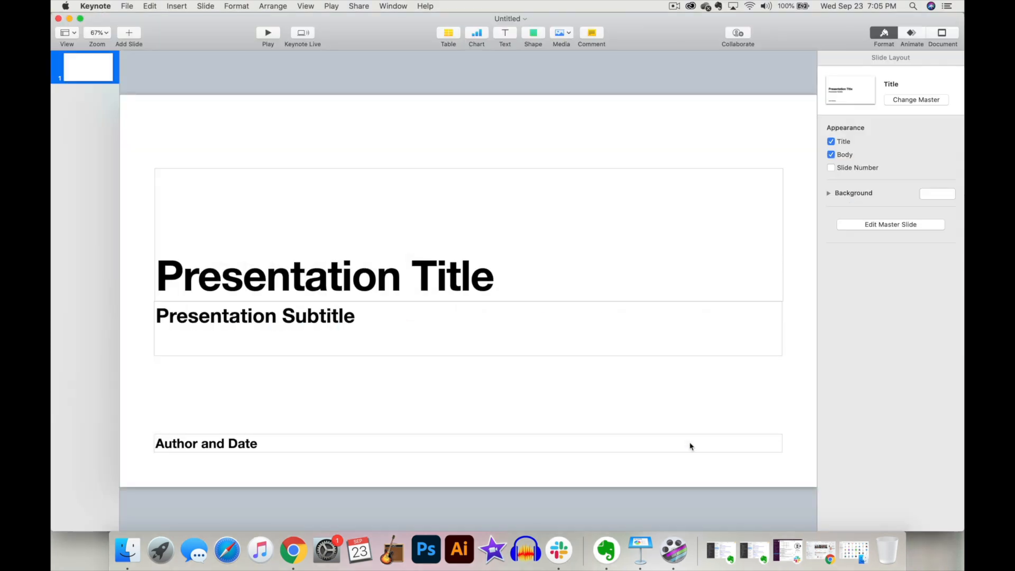
{"action": "left_click_drag", "start_coordinate": [146, 138], "coordinate": [712, 484]}
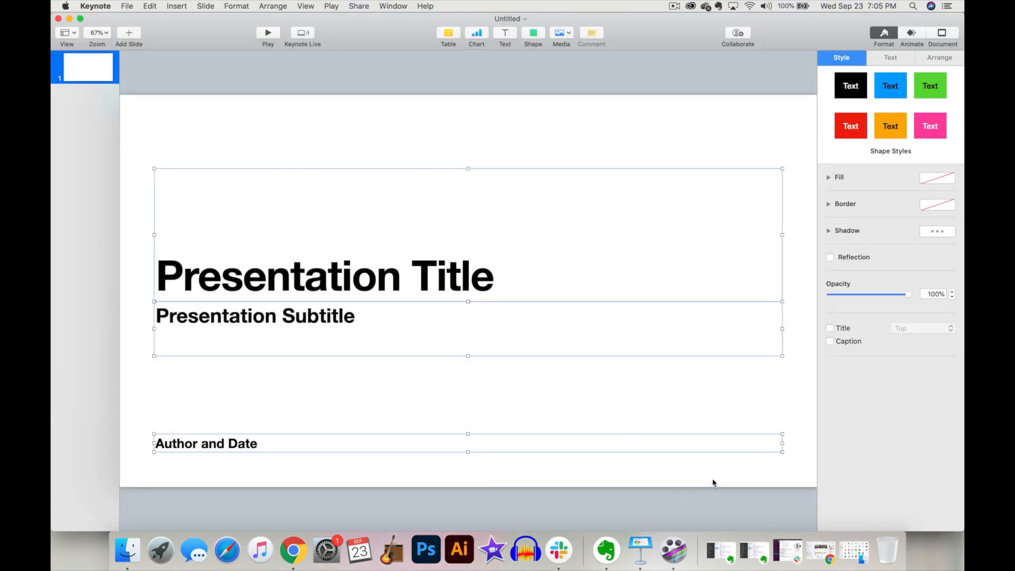
{"action": "key", "text": "Delete"}
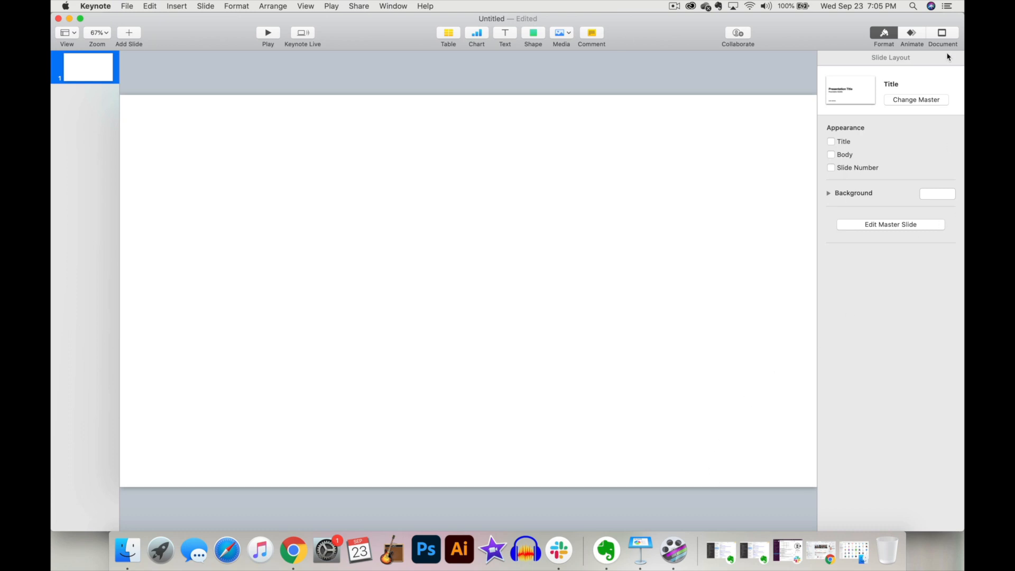
Step: Set a custom slide size of 1080 pts wide by 1920 pts high
{"action": "left_click", "coordinate": [942, 34]}
{"action": "left_click", "coordinate": [942, 34]}
{"action": "left_click", "coordinate": [941, 31]}
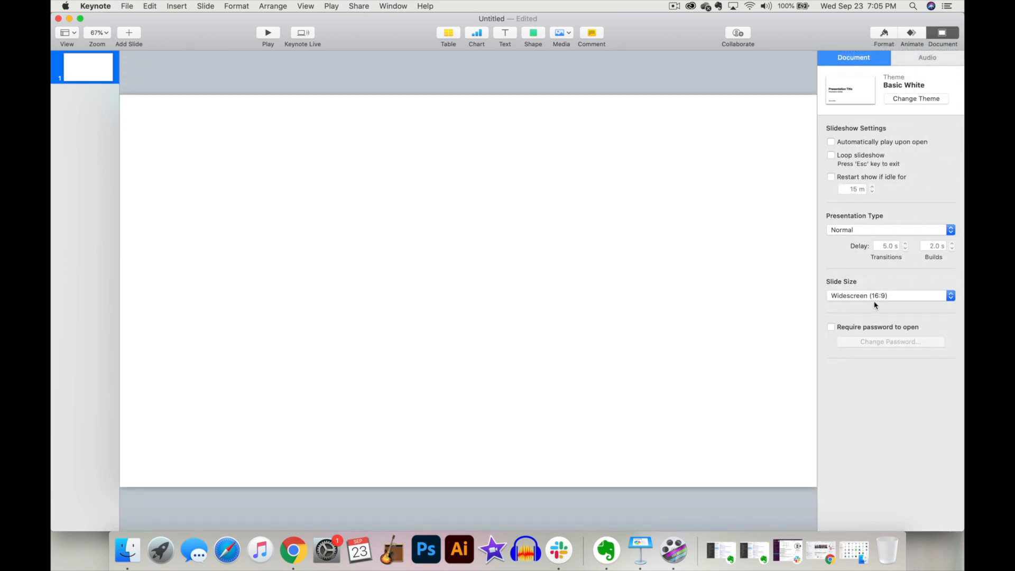
{"action": "left_click", "coordinate": [873, 300]}
{"action": "left_click", "coordinate": [874, 310]}
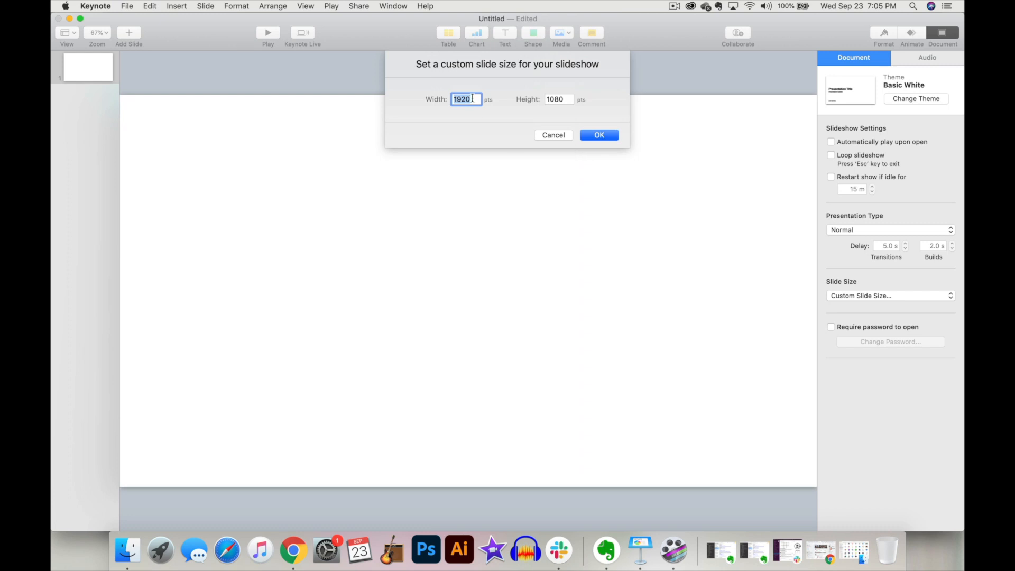
{"action": "type", "text": "1080"}
{"action": "key", "text": "Tab"}
{"action": "type", "text": "1920"}
{"action": "left_click", "coordinate": [597, 135]}
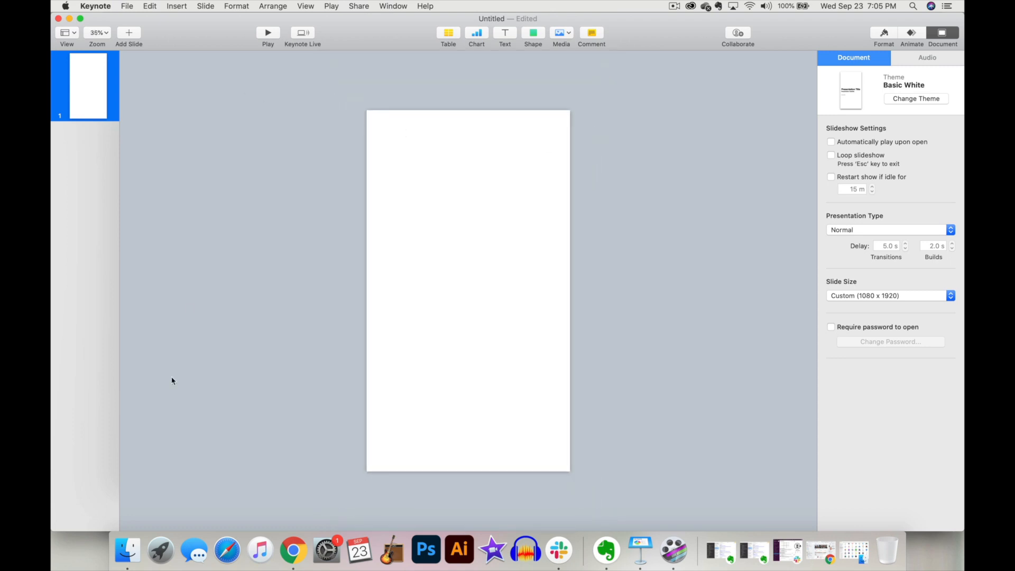
Step: Place the downloaded "Wandermint IGTV (1).png" template from the Downloads folder onto the Keynote slide so it covers it
{"action": "left_click", "coordinate": [129, 550]}
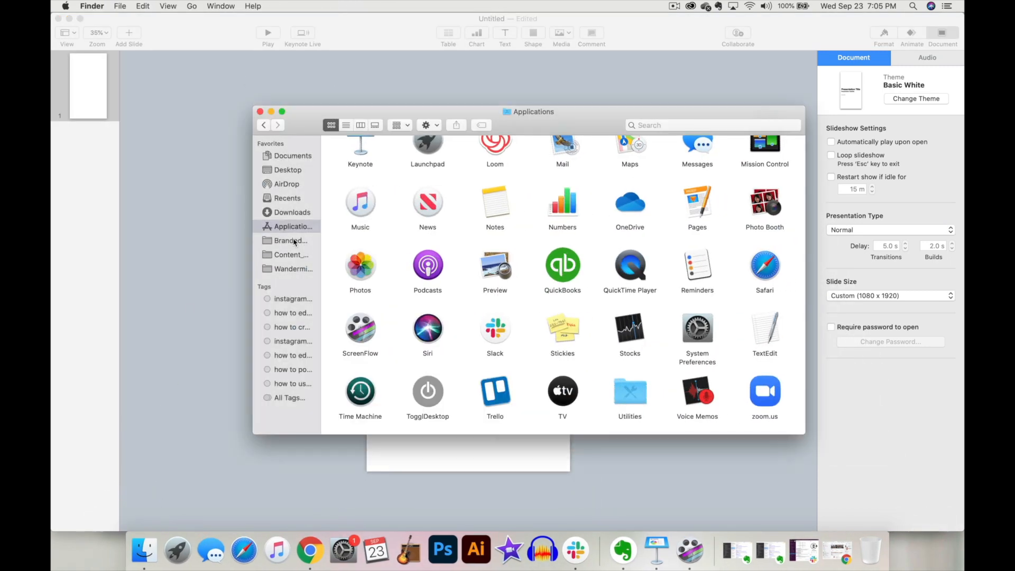
{"action": "left_click", "coordinate": [290, 214]}
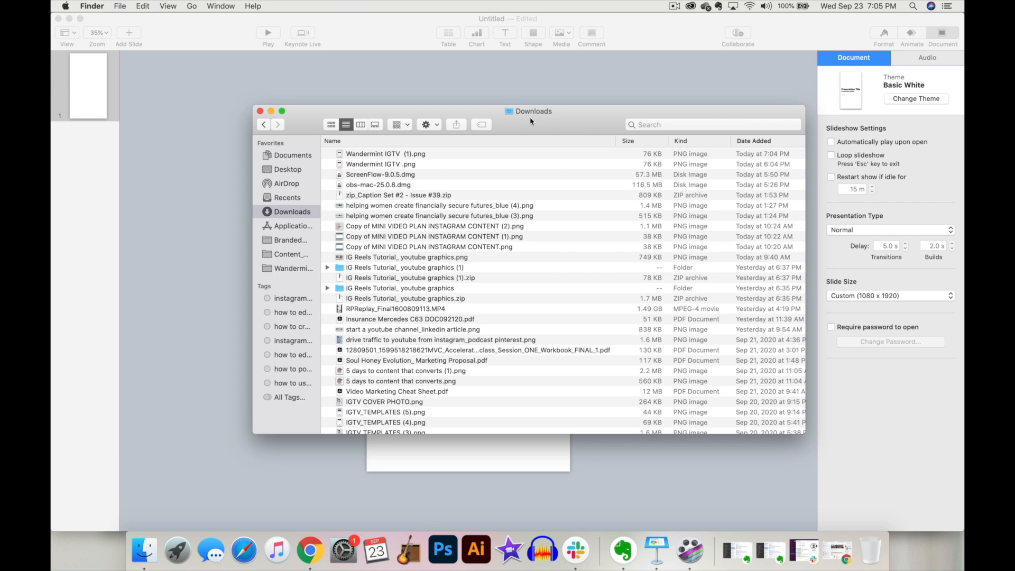
{"action": "left_click_drag", "start_coordinate": [531, 120], "coordinate": [689, 208]}
{"action": "left_click_drag", "start_coordinate": [544, 243], "coordinate": [457, 153]}
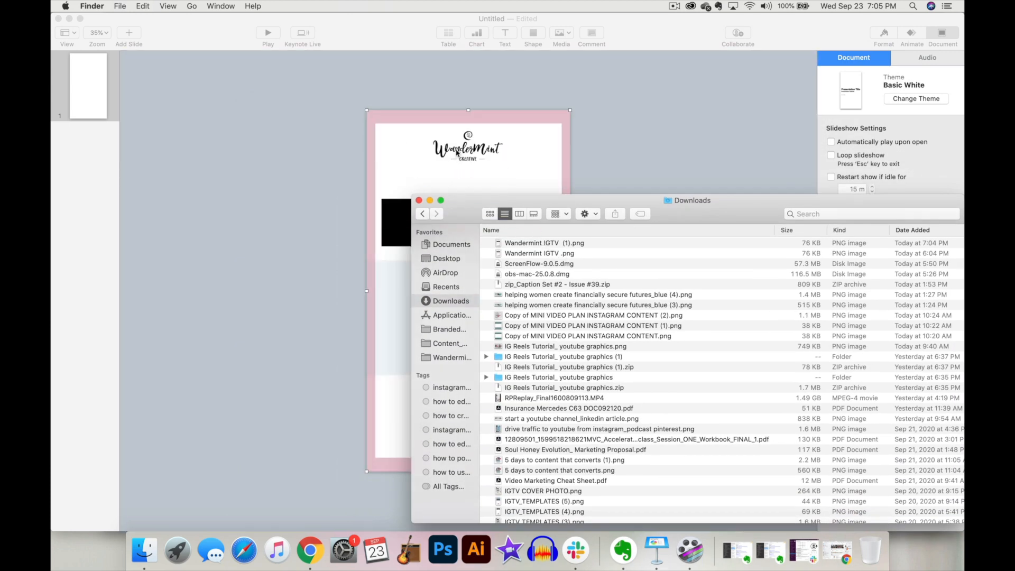
{"action": "left_click", "coordinate": [285, 182]}
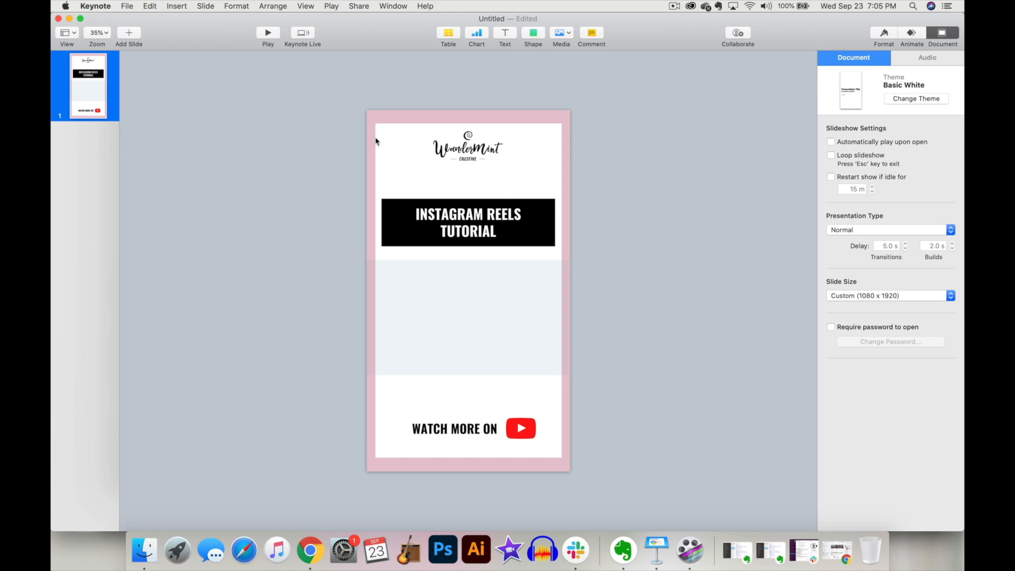
Step: Insert "Instagram Reels tutorial/ How to create edit & post on Instagram.mov" from Content_Wandermint's Videos > Instagram Reels folder into the slide, and minimize the Finder window
{"action": "left_click", "coordinate": [144, 550]}
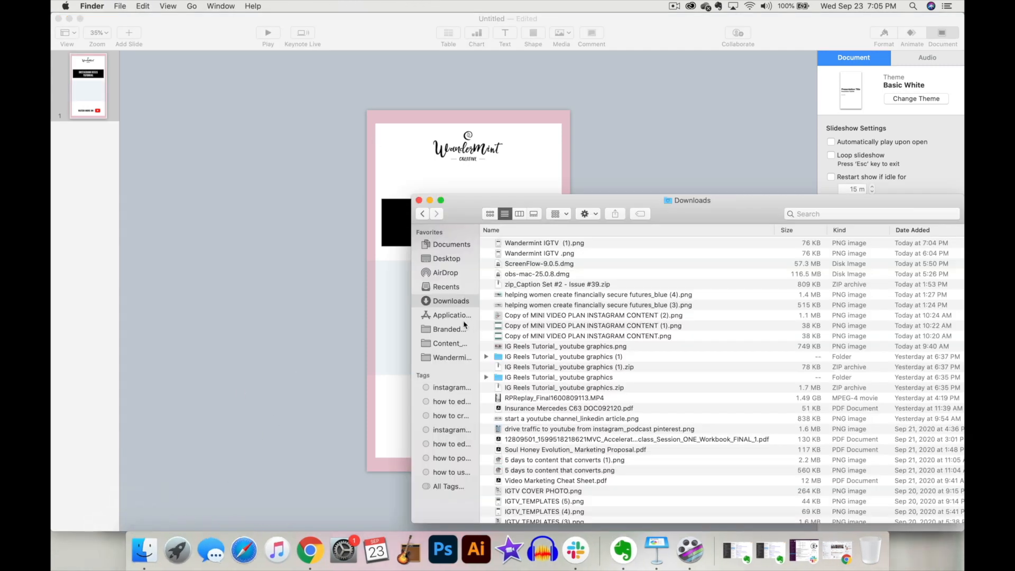
{"action": "left_click", "coordinate": [450, 343]}
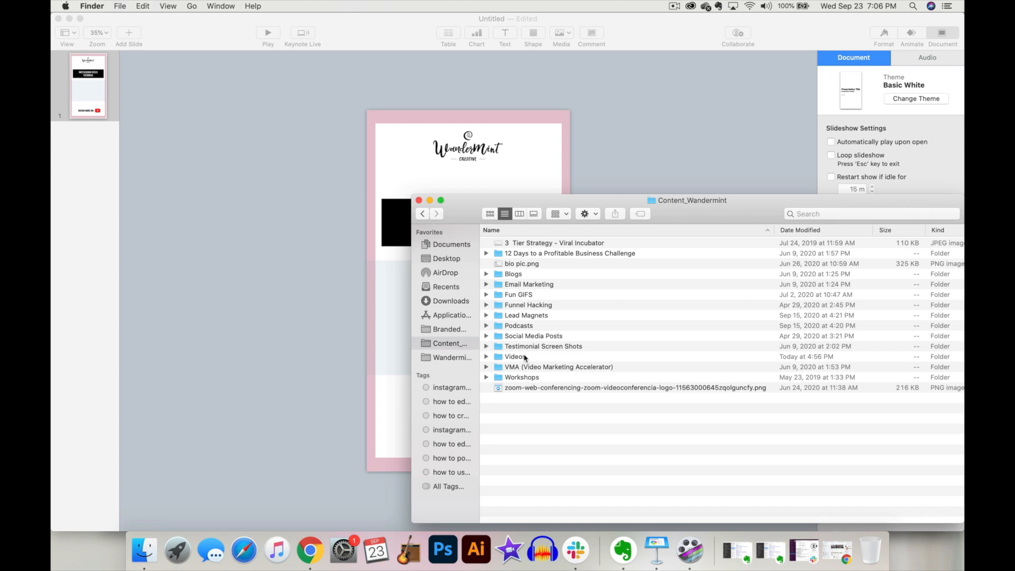
{"action": "double_click", "coordinate": [525, 357]}
{"action": "double_click", "coordinate": [532, 284]}
{"action": "left_click_drag", "start_coordinate": [532, 284], "coordinate": [460, 130]}
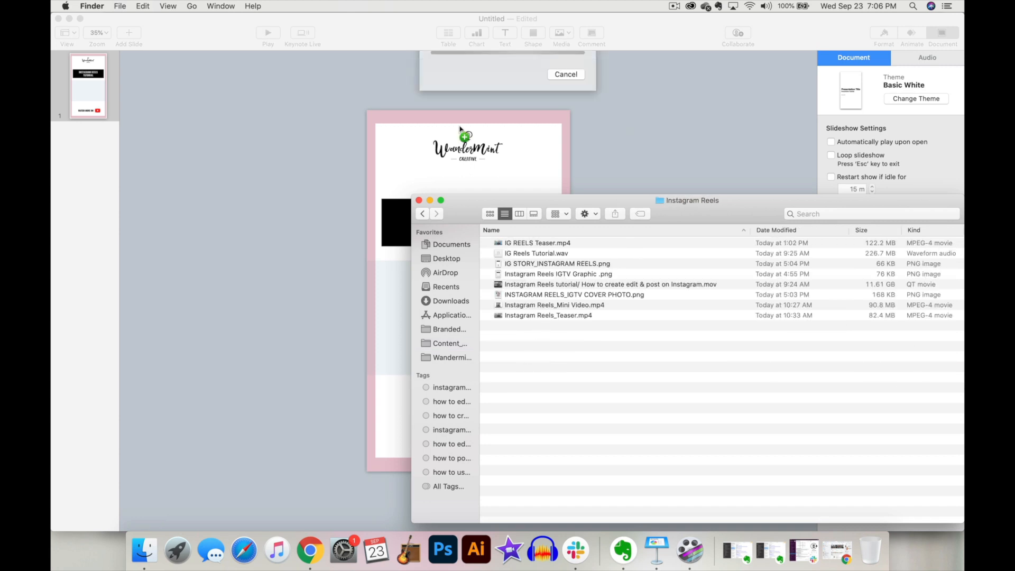
{"action": "left_click", "coordinate": [429, 200]}
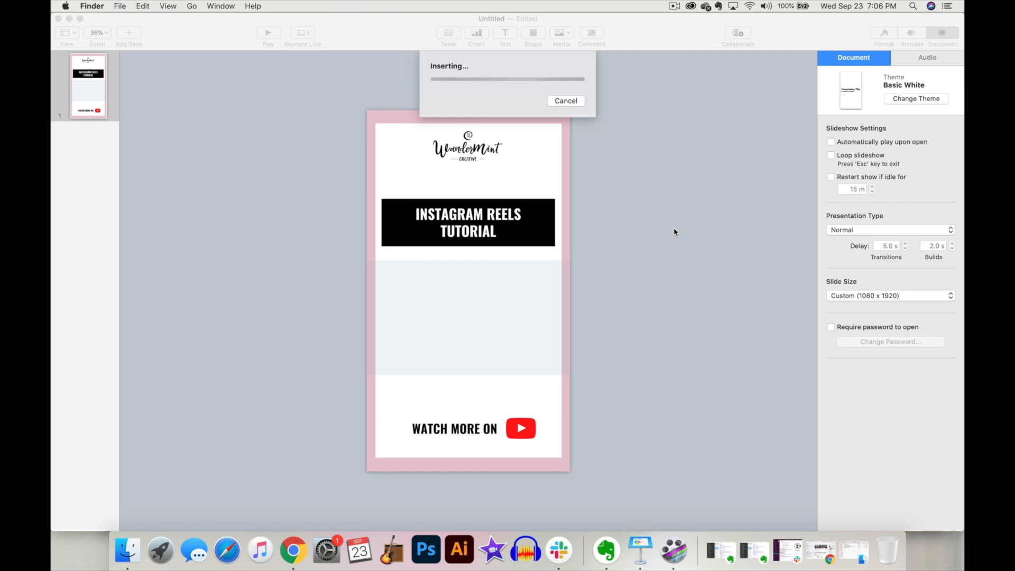
Step: Position the video over the template's pale blue band and enlarge it slightly to cover the full slide width
{"action": "left_click_drag", "start_coordinate": [506, 151], "coordinate": [503, 339]}
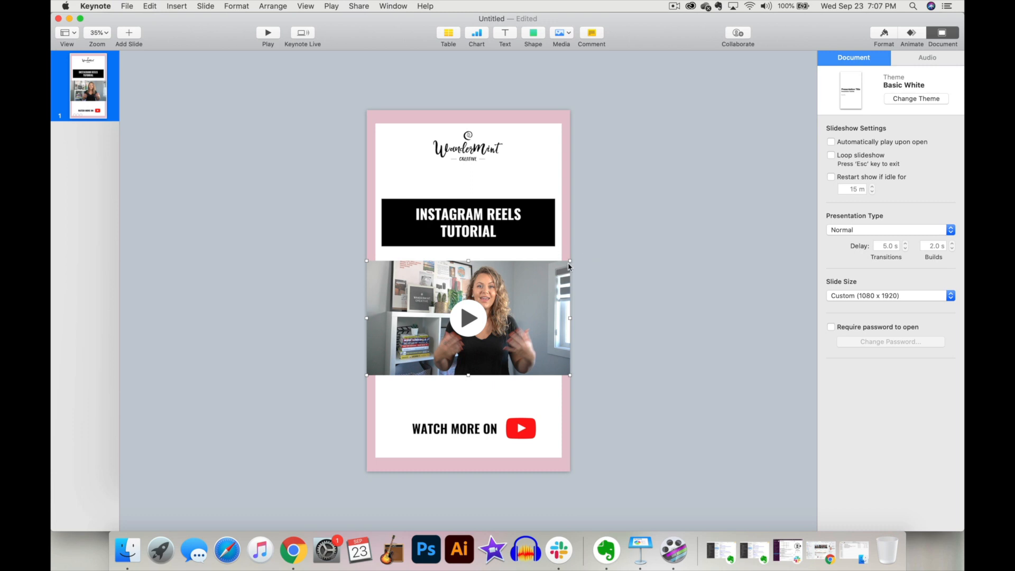
{"action": "left_click_drag", "start_coordinate": [569, 261], "coordinate": [577, 229]}
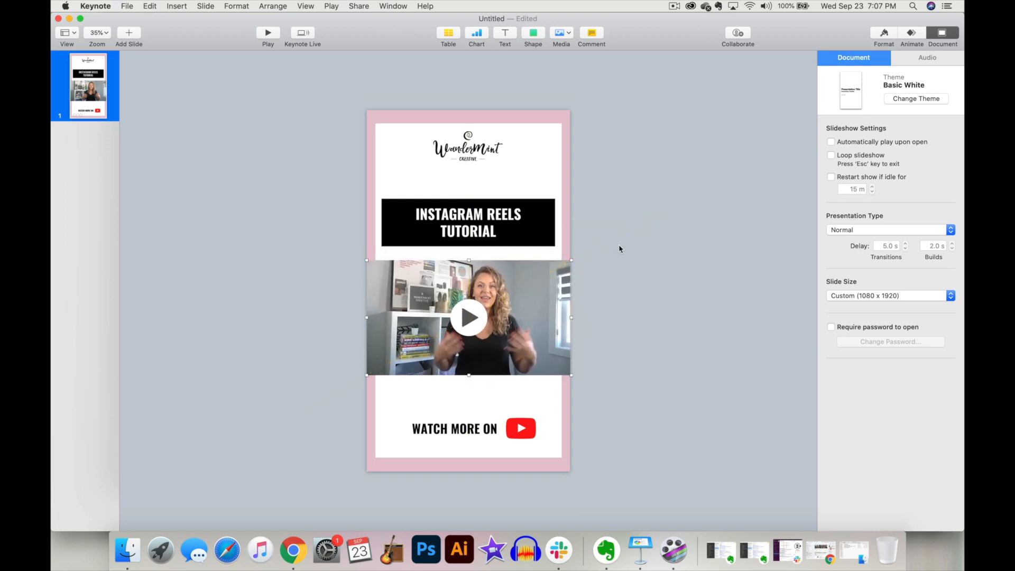
{"action": "left_click", "coordinate": [618, 246]}
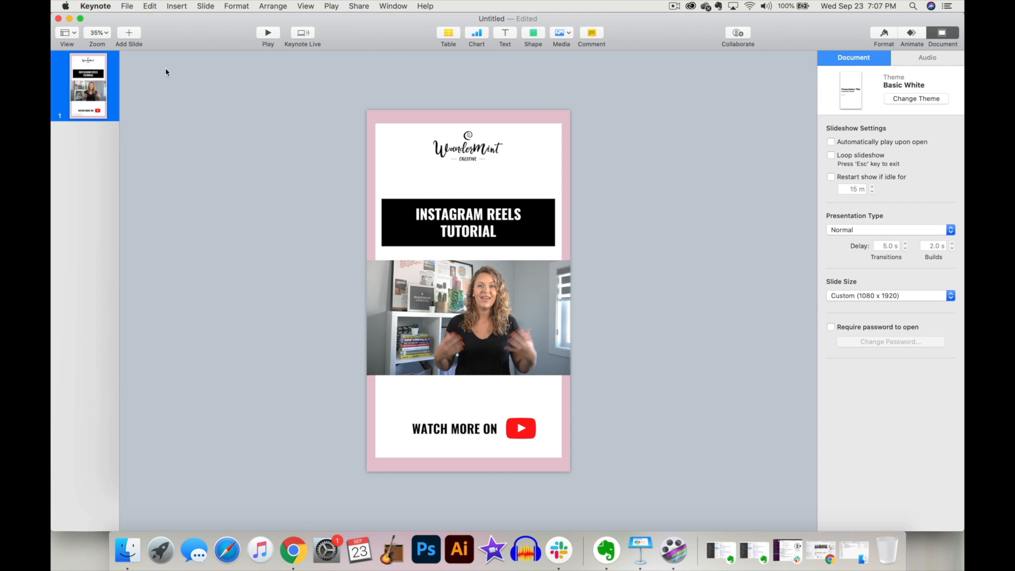
Step: Start exporting the presentation as a movie, with 0 seconds before both the next slide and the next build
{"action": "left_click", "coordinate": [129, 8]}
{"action": "mouse_move", "coordinate": [169, 118]}
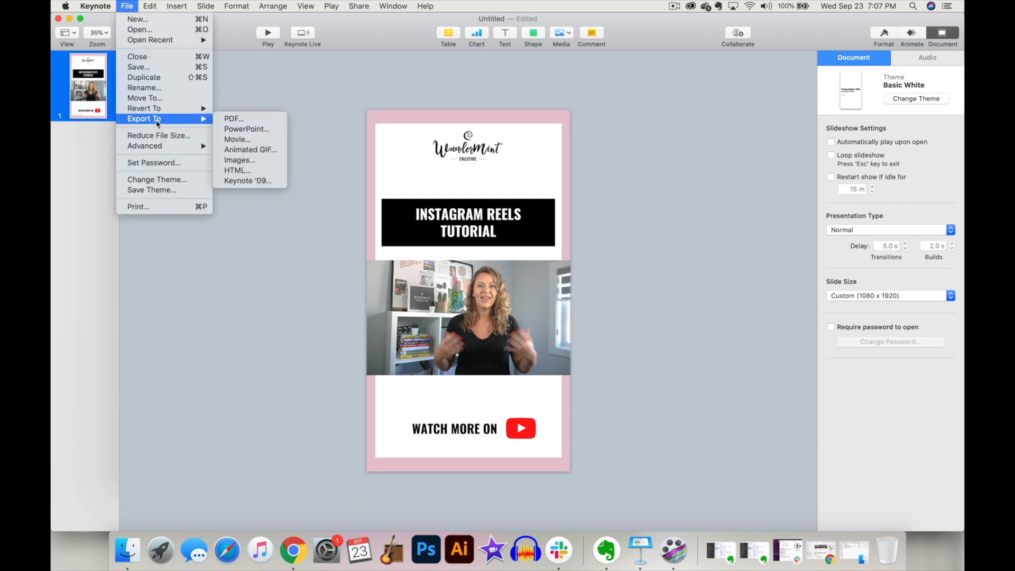
{"action": "left_click", "coordinate": [247, 140]}
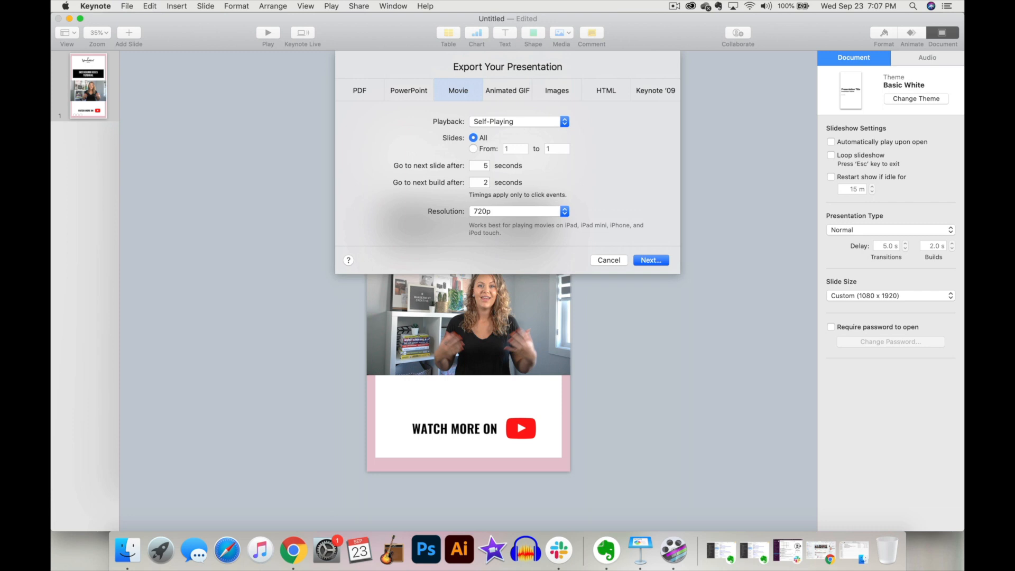
{"action": "left_click", "coordinate": [484, 165]}
{"action": "left_click", "coordinate": [485, 183]}
Step: Set the movie export to a custom resolution of 1080 x 1920
{"action": "left_click", "coordinate": [503, 212]}
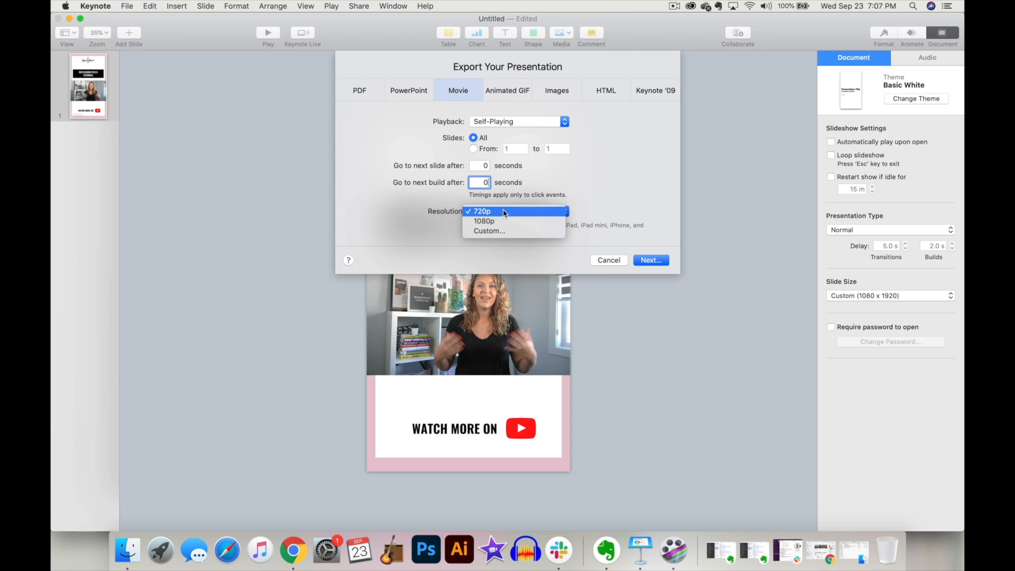
{"action": "left_click", "coordinate": [493, 230]}
{"action": "double_click", "coordinate": [488, 229]}
{"action": "type", "text": "10801920"}
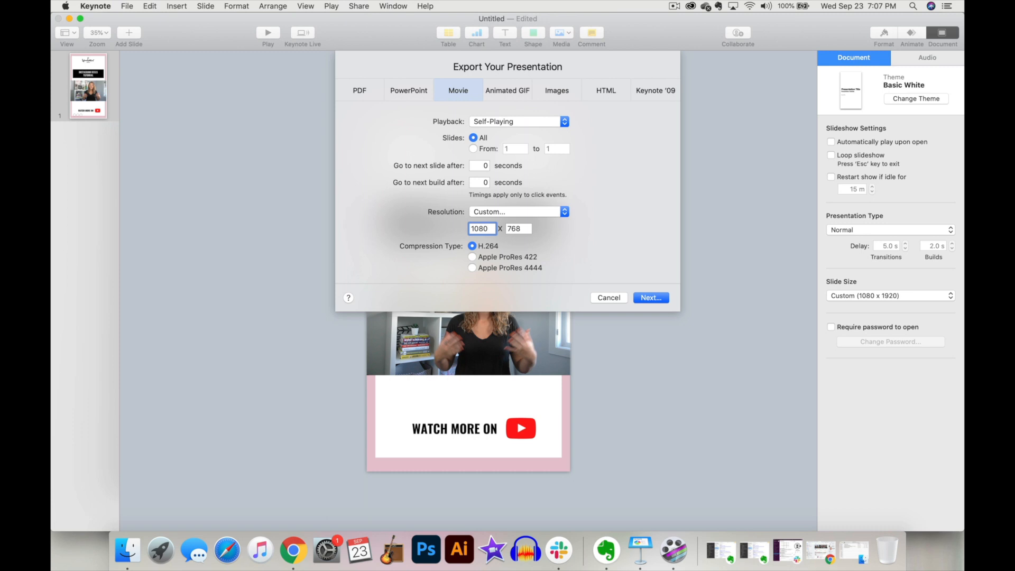